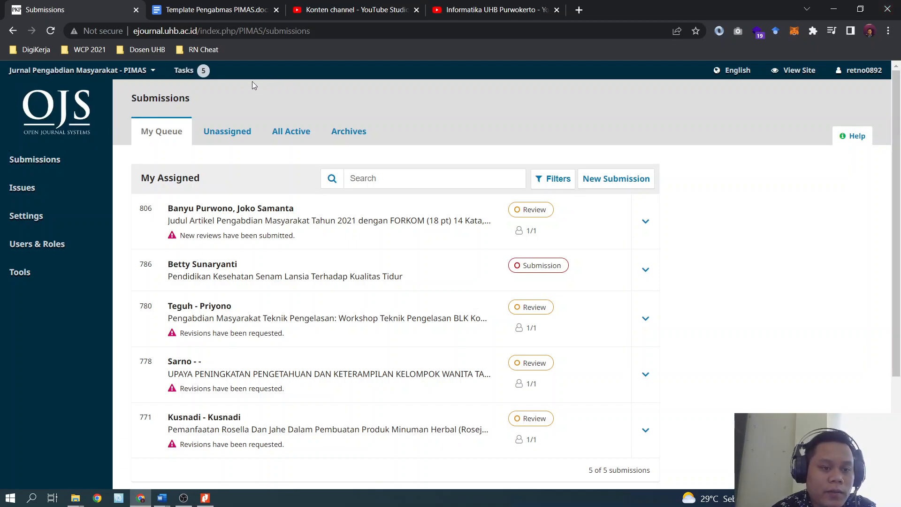
Check the journal's pending task notifications and close the list
{"action": "left_click", "coordinate": [185, 75]}
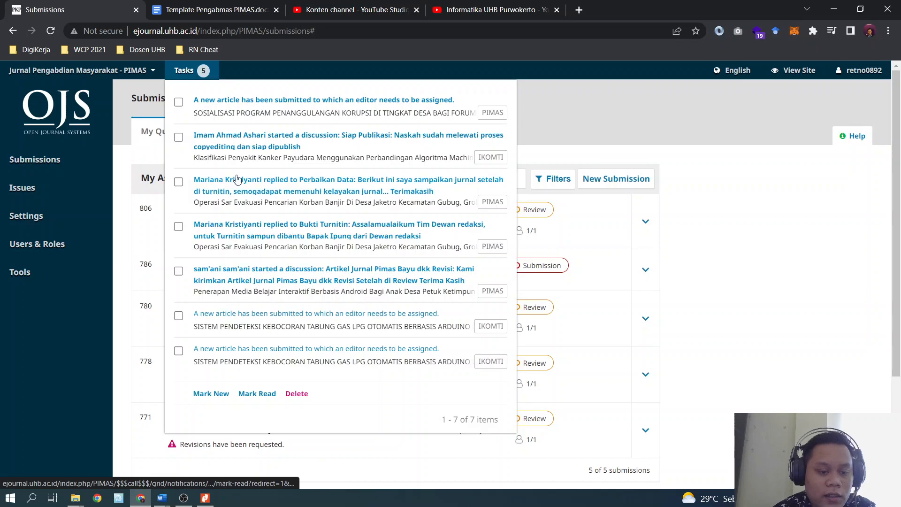
{"action": "left_click", "coordinate": [190, 74]}
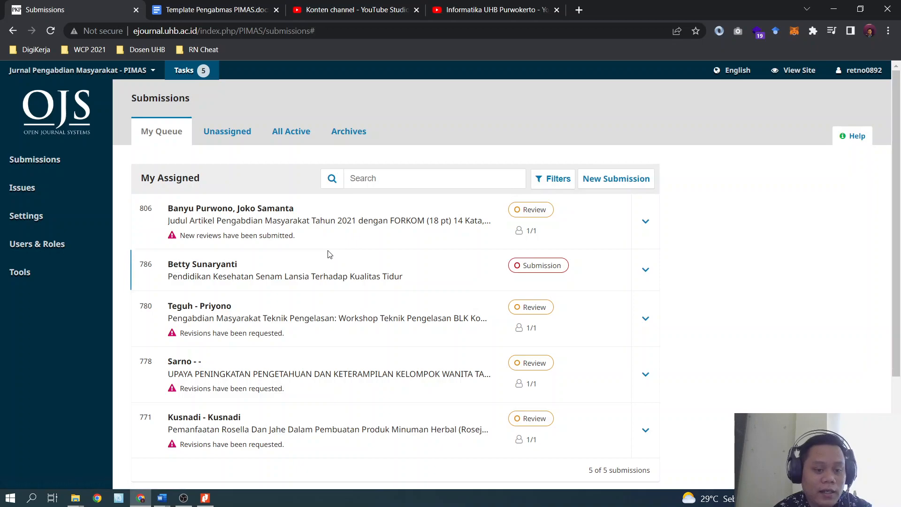
Open the submission "Judul Artikel Pengabdian Masyarakat Tahun 2021 dengan FORKOM" and bring up the review details of its reviewer
{"action": "mouse_move", "coordinate": [861, 77]}
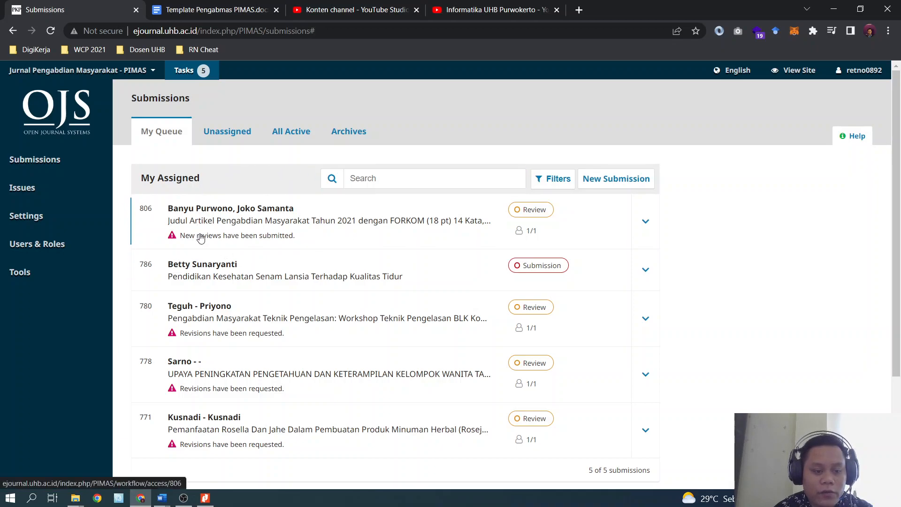
{"action": "left_click", "coordinate": [225, 230]}
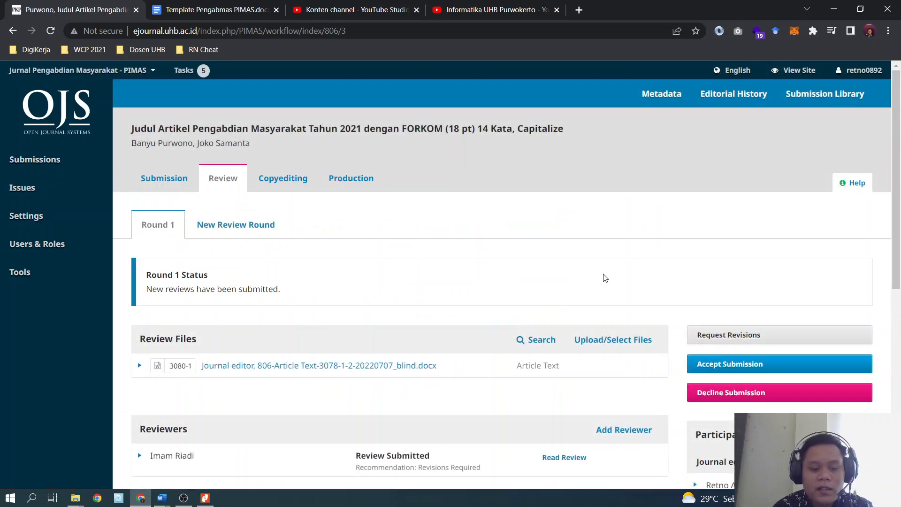
{"action": "scroll", "coordinate": [605, 277], "scroll_direction": "down", "scroll_amount": 3}
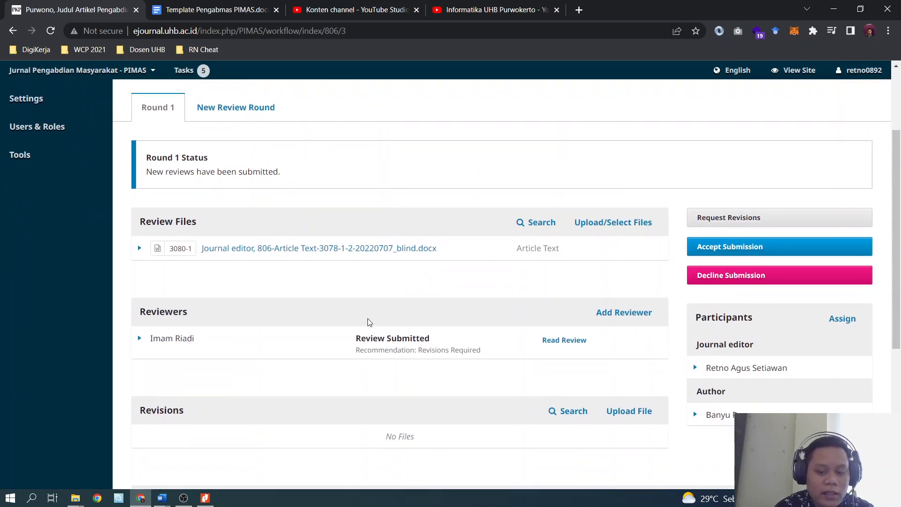
{"action": "left_click", "coordinate": [139, 340]}
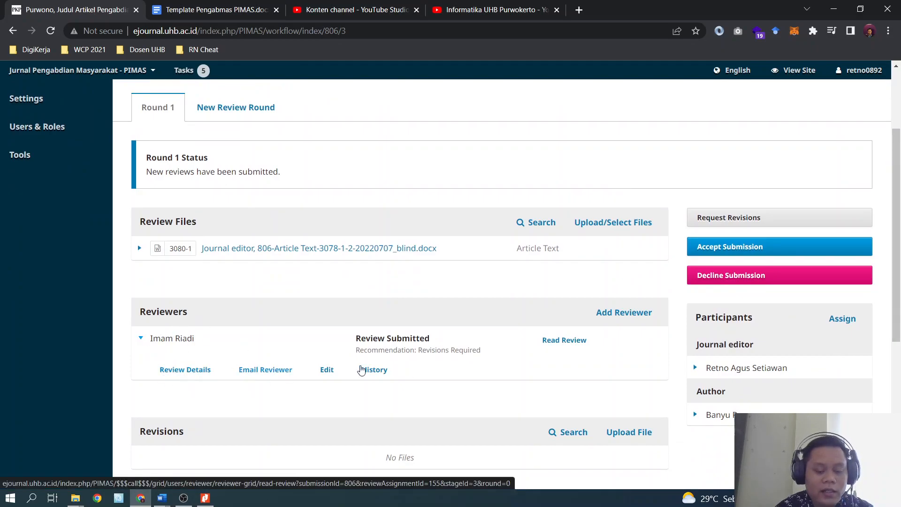
{"action": "left_click_drag", "start_coordinate": [420, 351], "coordinate": [490, 358]}
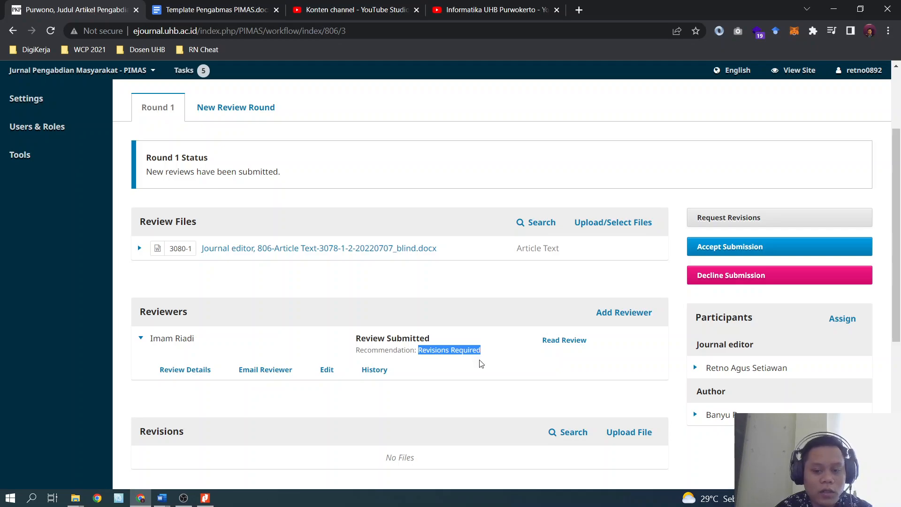
{"action": "left_click", "coordinate": [195, 371]}
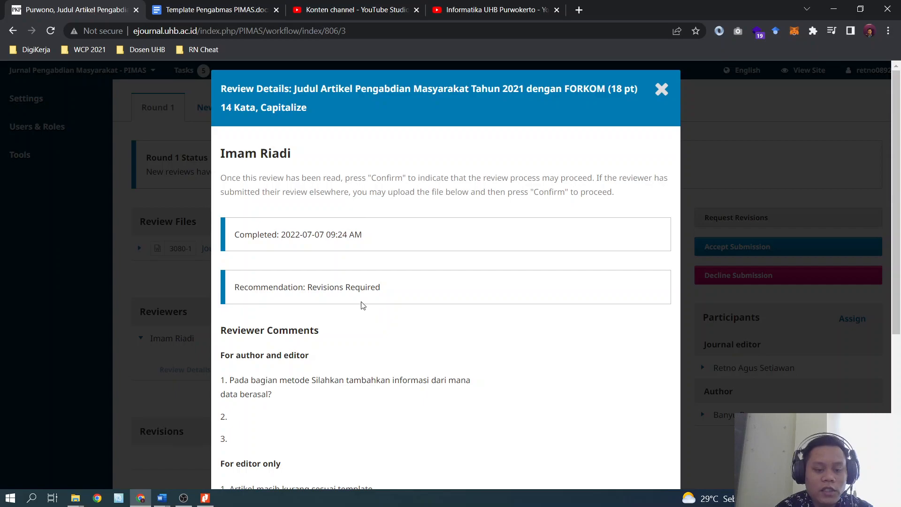
Examine the reviewer's comments for author and editor, the attached review file and the available recommendation options
{"action": "scroll", "coordinate": [343, 323], "scroll_direction": "down", "scroll_amount": 3}
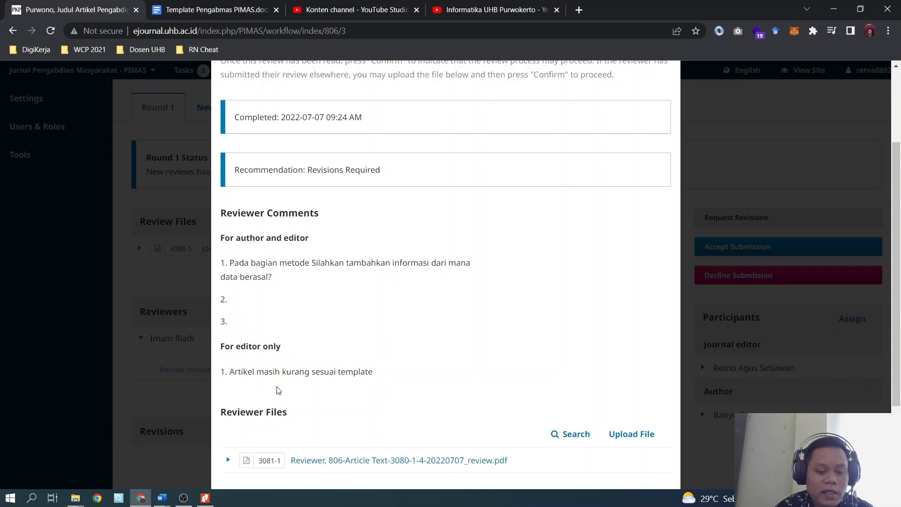
{"action": "scroll", "coordinate": [473, 388], "scroll_direction": "down", "scroll_amount": 3}
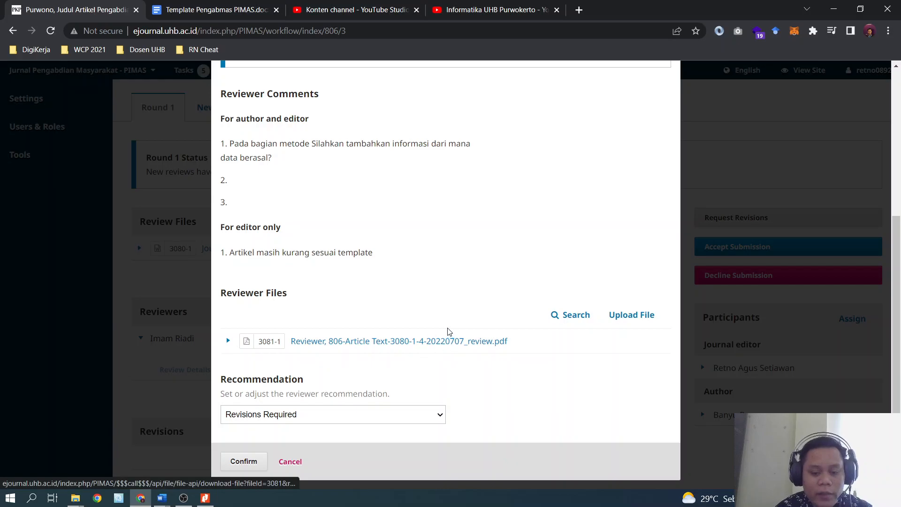
{"action": "scroll", "coordinate": [432, 312], "scroll_direction": "up", "scroll_amount": 5}
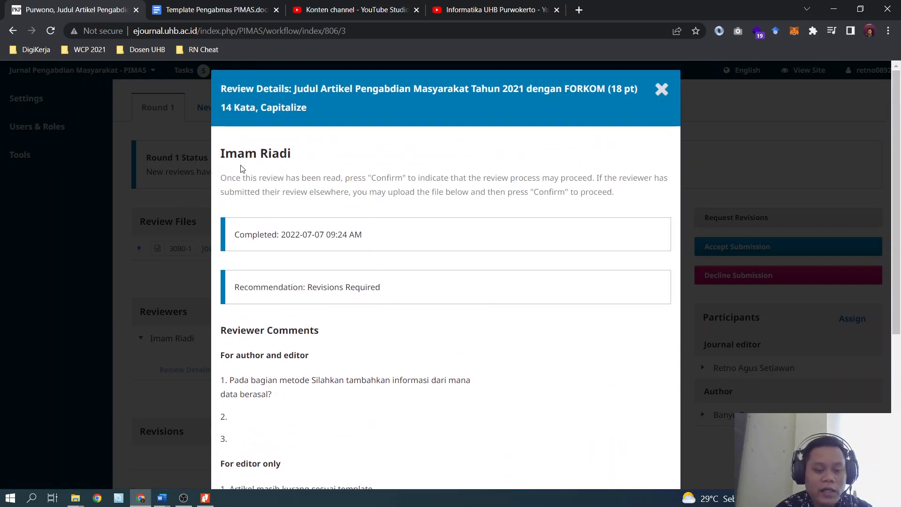
{"action": "scroll", "coordinate": [417, 248], "scroll_direction": "down", "scroll_amount": 5}
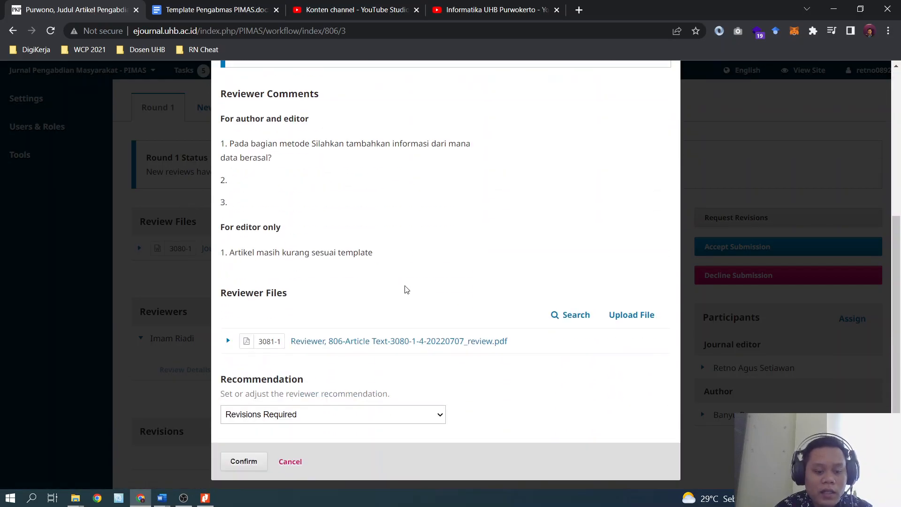
{"action": "left_click", "coordinate": [292, 417]}
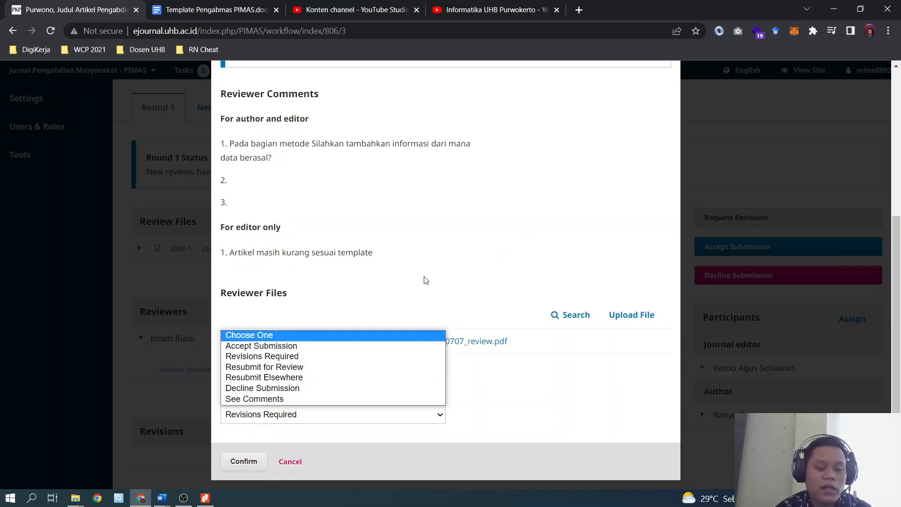
{"action": "left_click_drag", "start_coordinate": [440, 271], "coordinate": [366, 370]}
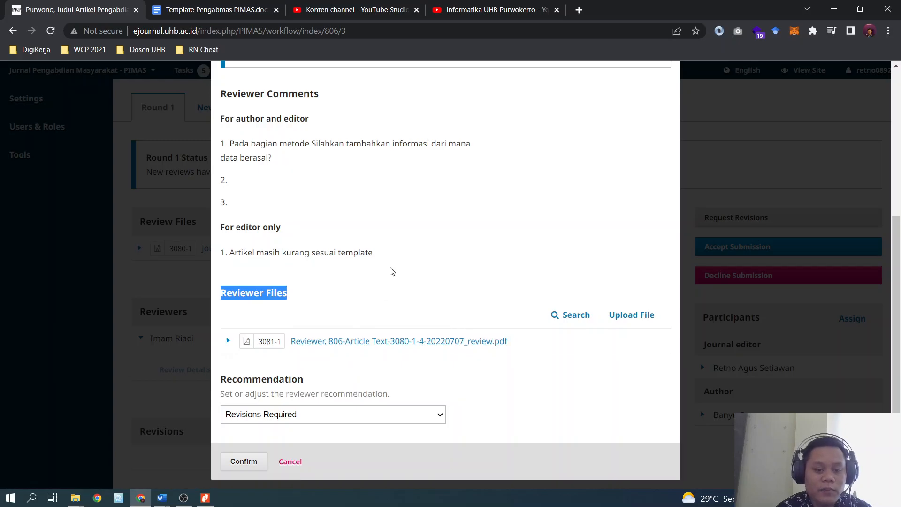
{"action": "left_click", "coordinate": [510, 195]}
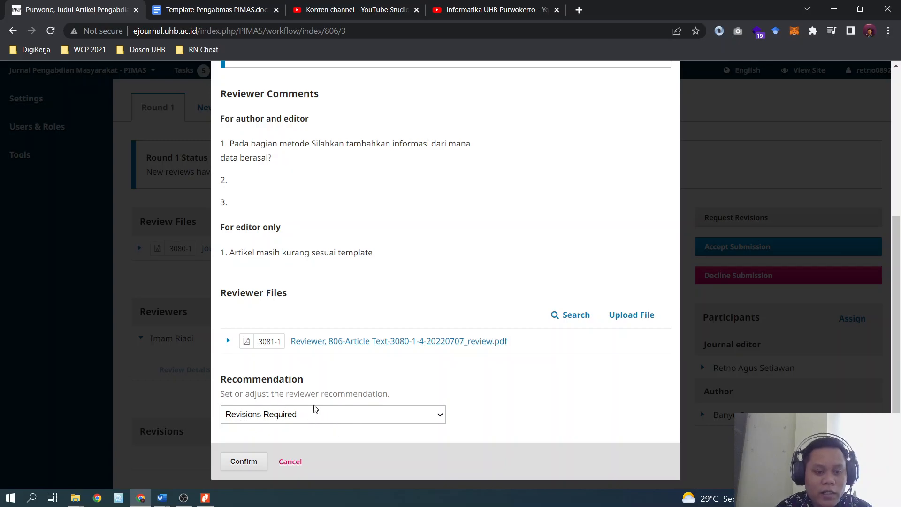
{"action": "scroll", "coordinate": [349, 347], "scroll_direction": "up", "scroll_amount": 8}
{"action": "scroll", "coordinate": [332, 326], "scroll_direction": "down", "scroll_amount": 7}
{"action": "scroll", "coordinate": [328, 345], "scroll_direction": "down", "scroll_amount": 1}
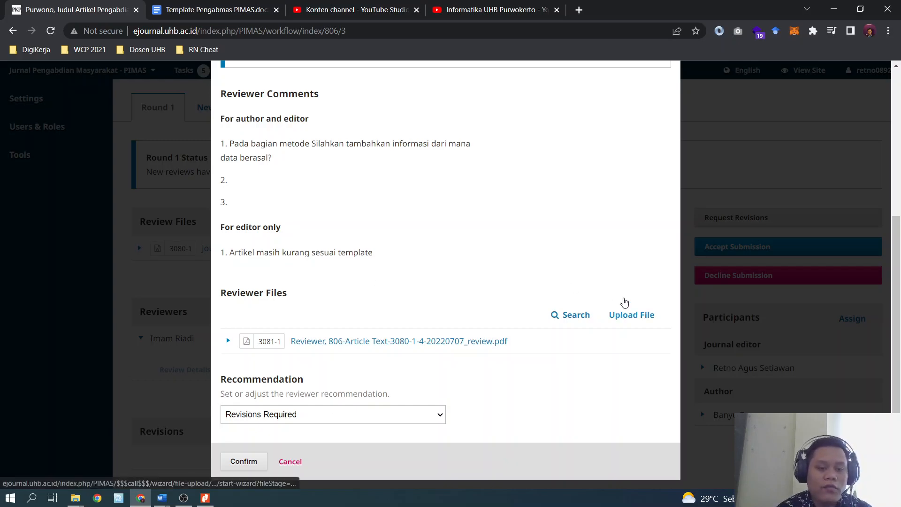
Confirm the reviewer's completed review with the Revisions Required recommendation
{"action": "scroll", "coordinate": [554, 266], "scroll_direction": "up", "scroll_amount": 5}
{"action": "scroll", "coordinate": [543, 273], "scroll_direction": "down", "scroll_amount": 5}
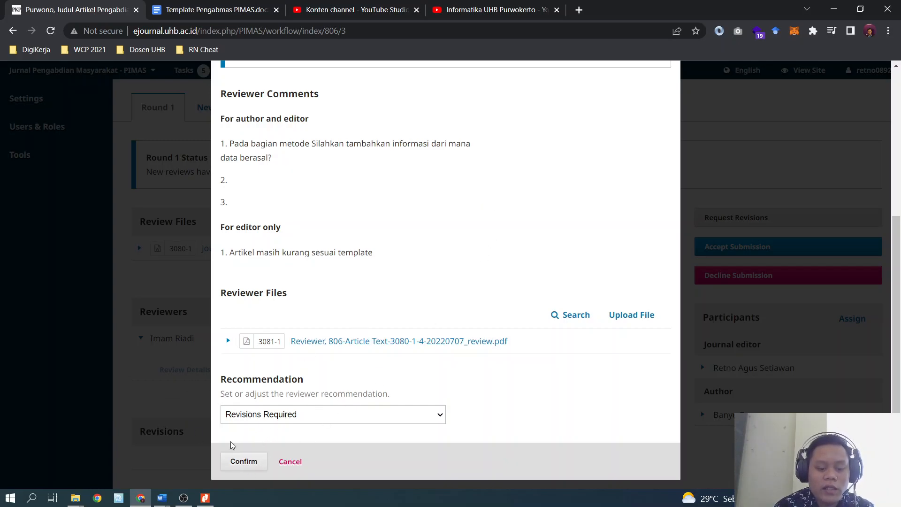
{"action": "left_click", "coordinate": [240, 465]}
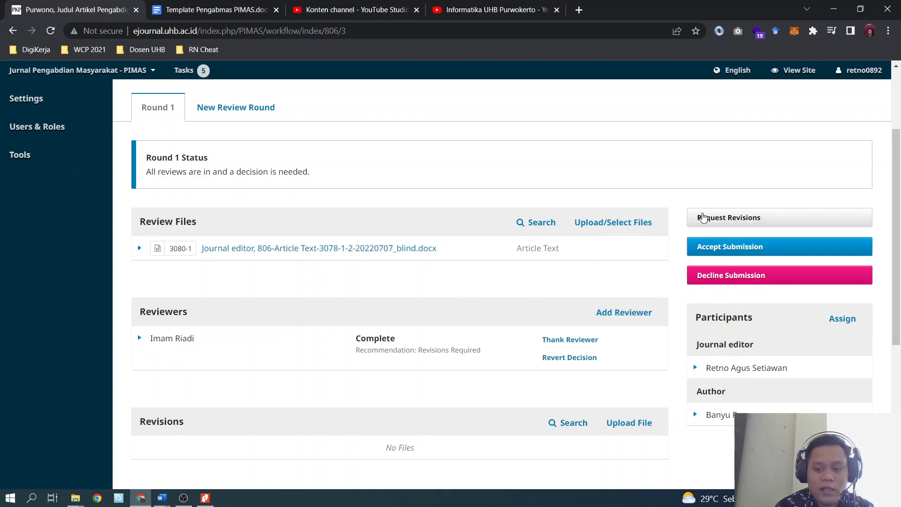
Start a revisions request and make the line "Our decision is: Revisions Required" bold in the author email
{"action": "left_click", "coordinate": [705, 222]}
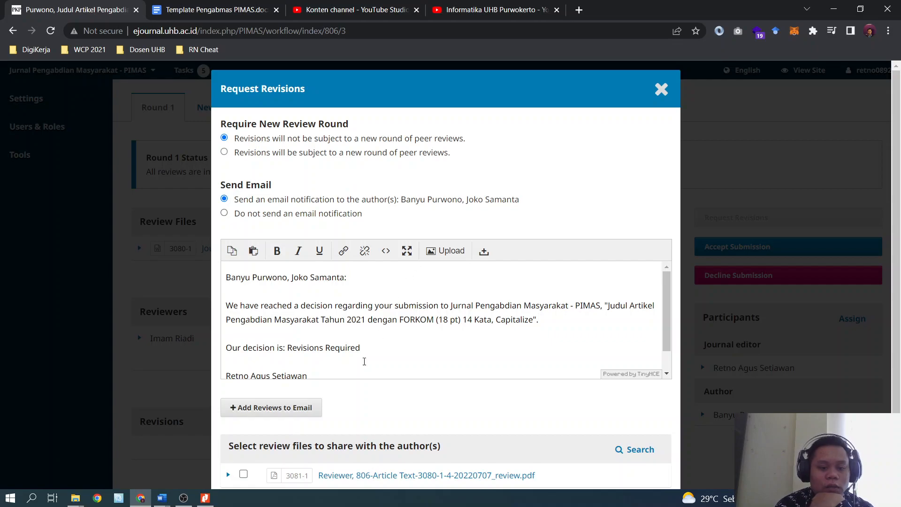
{"action": "left_click_drag", "start_coordinate": [369, 353], "coordinate": [220, 354]}
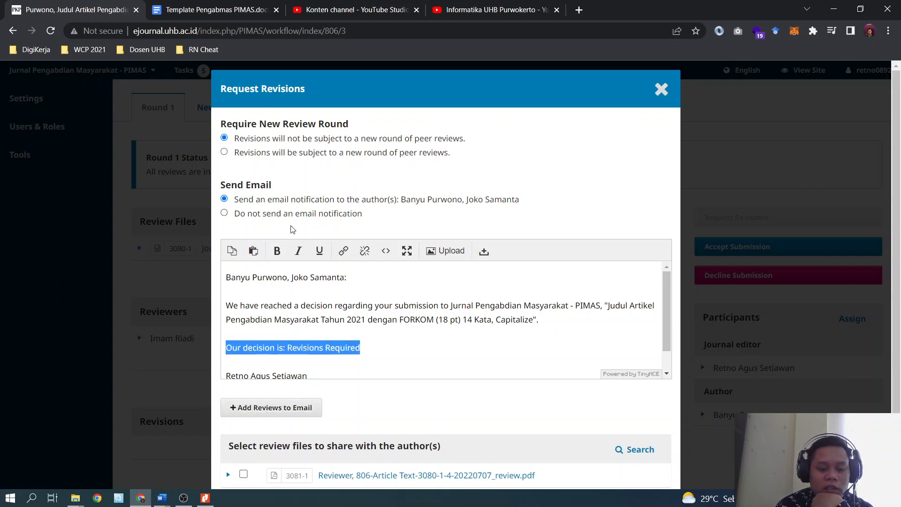
{"action": "left_click", "coordinate": [277, 251]}
{"action": "scroll", "coordinate": [401, 323], "scroll_direction": "down", "scroll_amount": 1}
{"action": "left_click", "coordinate": [378, 316]}
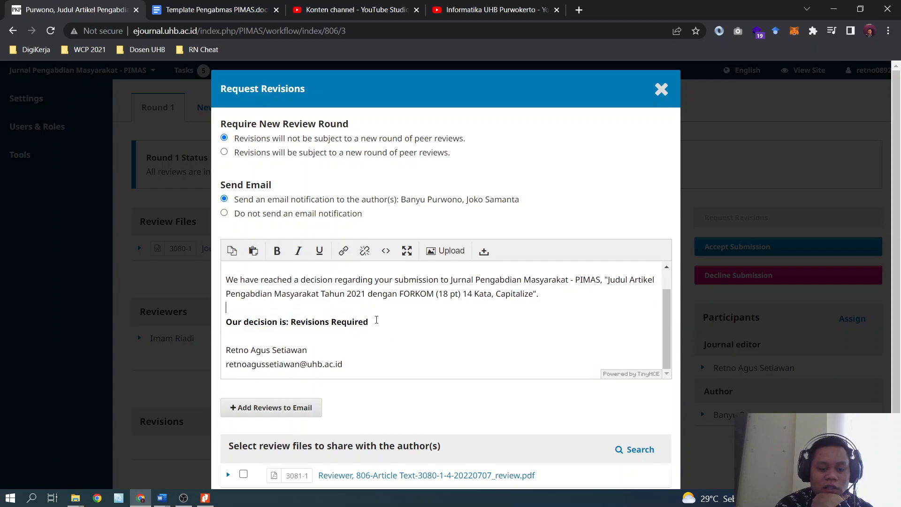
{"action": "scroll", "coordinate": [378, 324], "scroll_direction": "down", "scroll_amount": 1}
{"action": "left_click", "coordinate": [243, 416]}
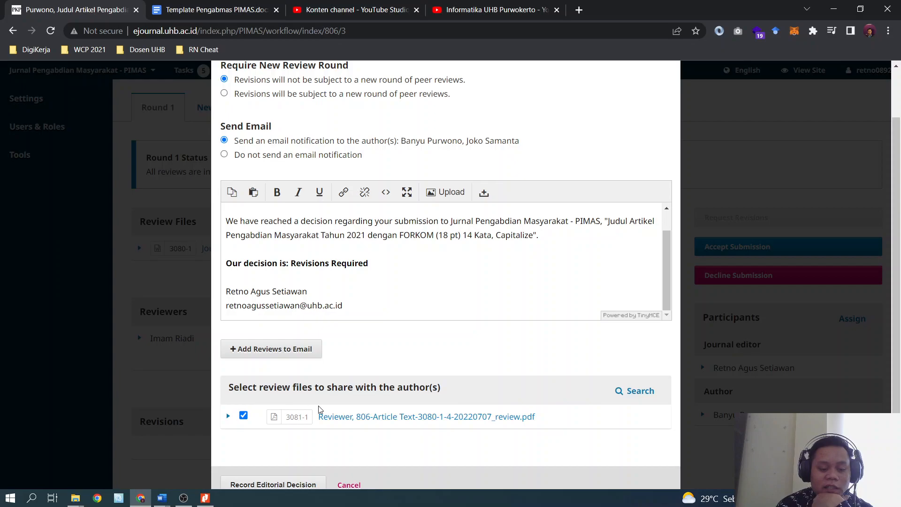
{"action": "scroll", "coordinate": [436, 386], "scroll_direction": "up", "scroll_amount": 1}
{"action": "scroll", "coordinate": [364, 336], "scroll_direction": "up", "scroll_amount": 1}
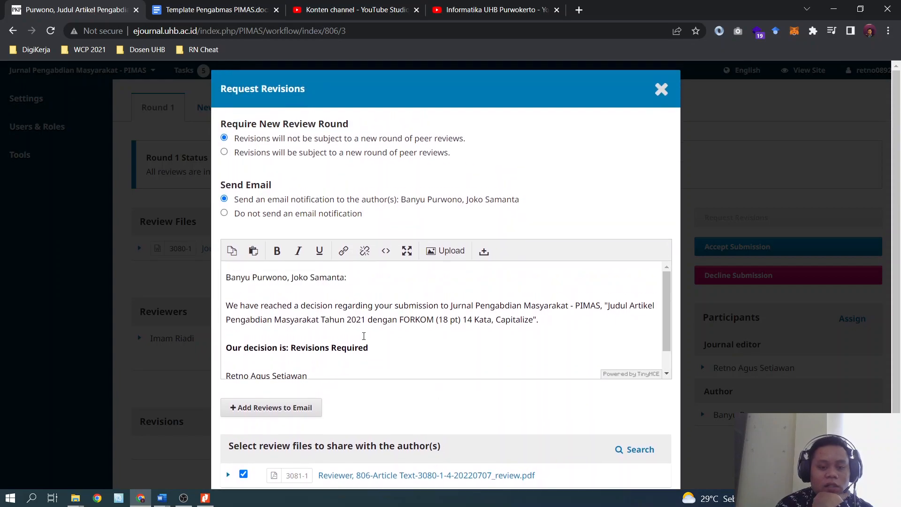
Record the revisions decision without a new peer review round, with an email notification to the authors
{"action": "scroll", "coordinate": [363, 336], "scroll_direction": "down", "scroll_amount": 3}
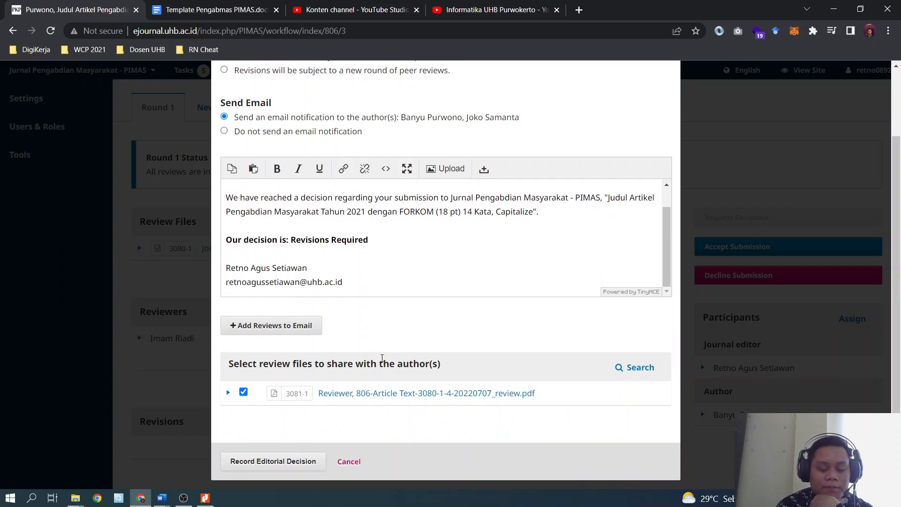
{"action": "scroll", "coordinate": [440, 328], "scroll_direction": "up", "scroll_amount": 2}
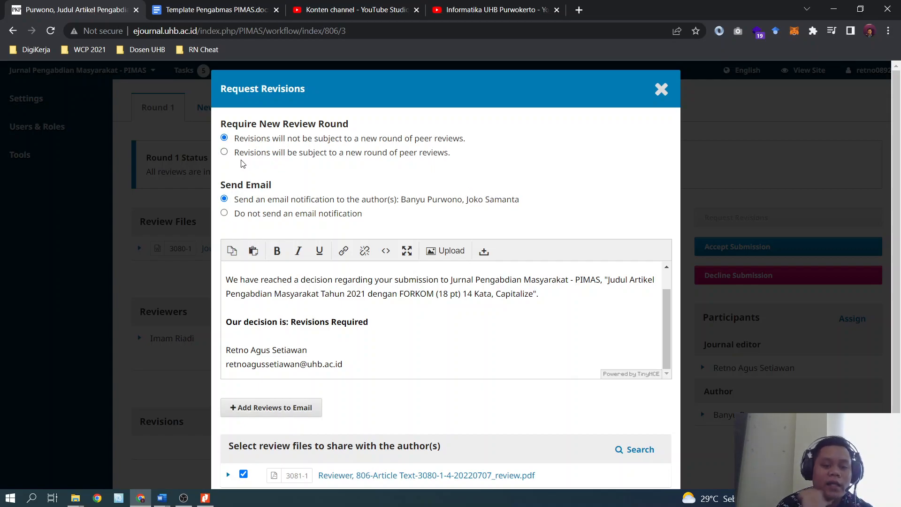
{"action": "scroll", "coordinate": [243, 164], "scroll_direction": "down", "scroll_amount": 2}
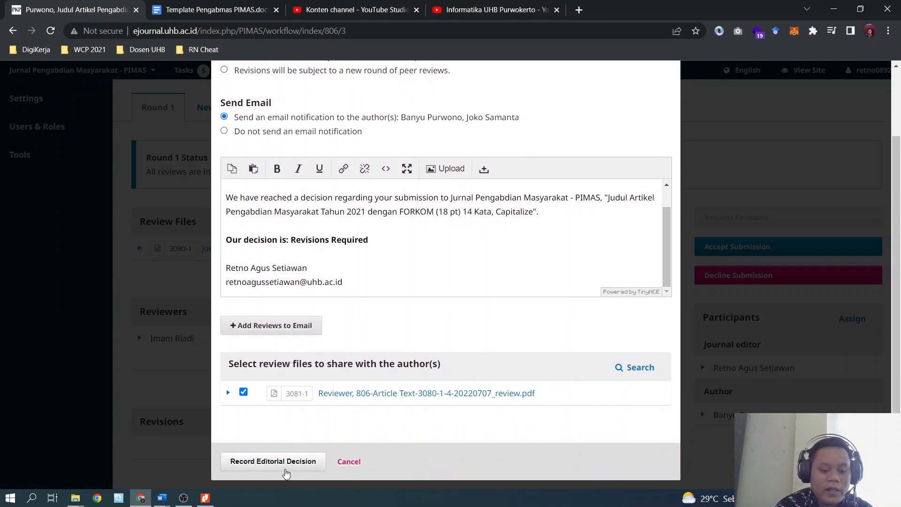
{"action": "left_click", "coordinate": [283, 468]}
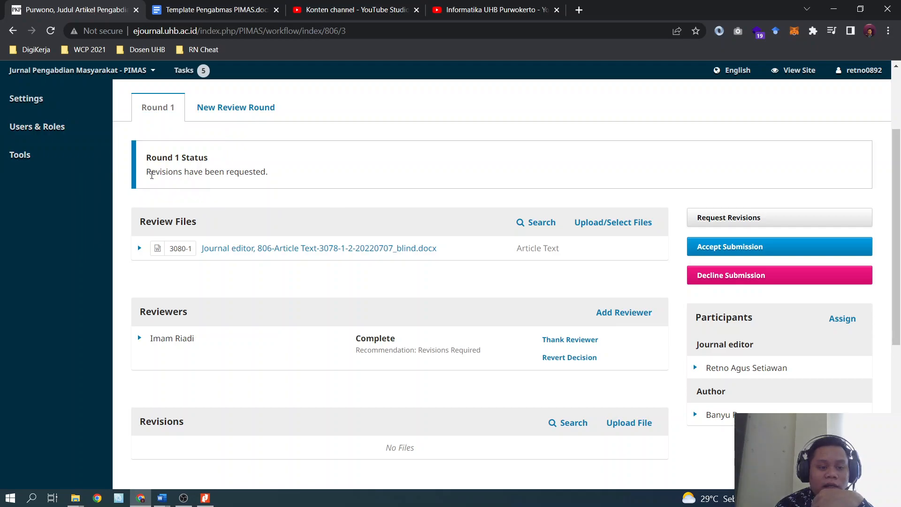
Check the Round 1 status, look through the list of reviewers that can be added, and close it without selecting one
{"action": "left_click_drag", "start_coordinate": [146, 172], "coordinate": [277, 193]}
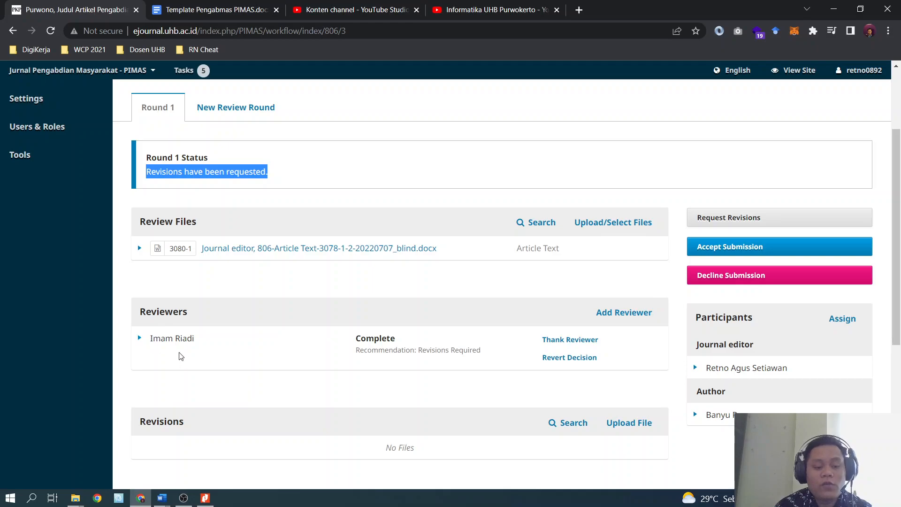
{"action": "left_click", "coordinate": [608, 313]}
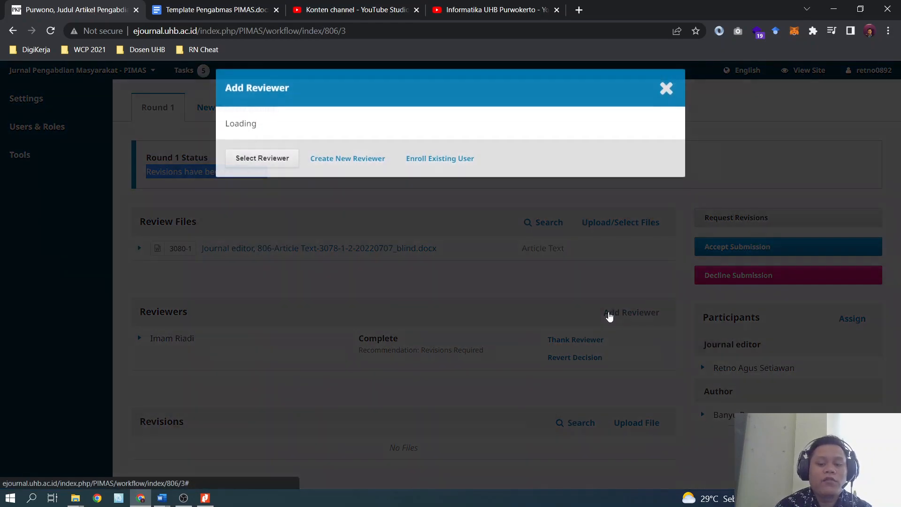
{"action": "scroll", "coordinate": [322, 281], "scroll_direction": "down", "scroll_amount": 5}
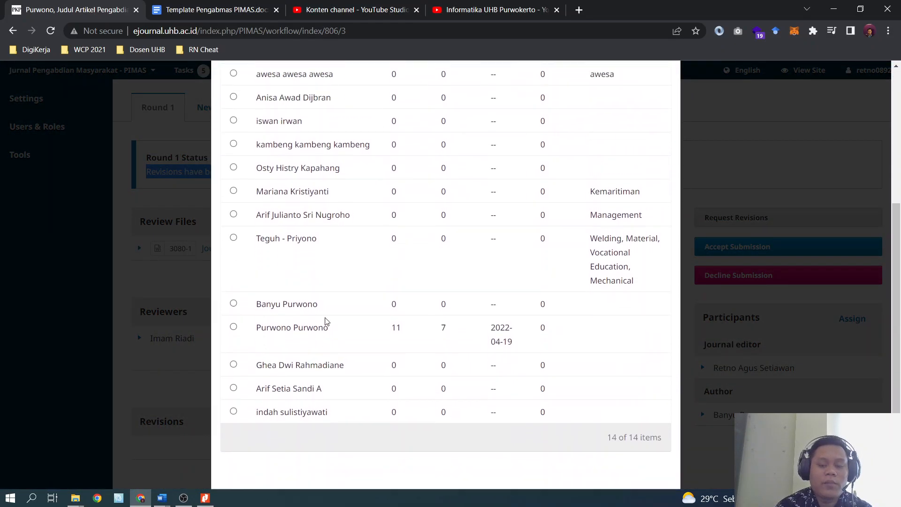
{"action": "scroll", "coordinate": [681, 95], "scroll_direction": "up", "scroll_amount": 5}
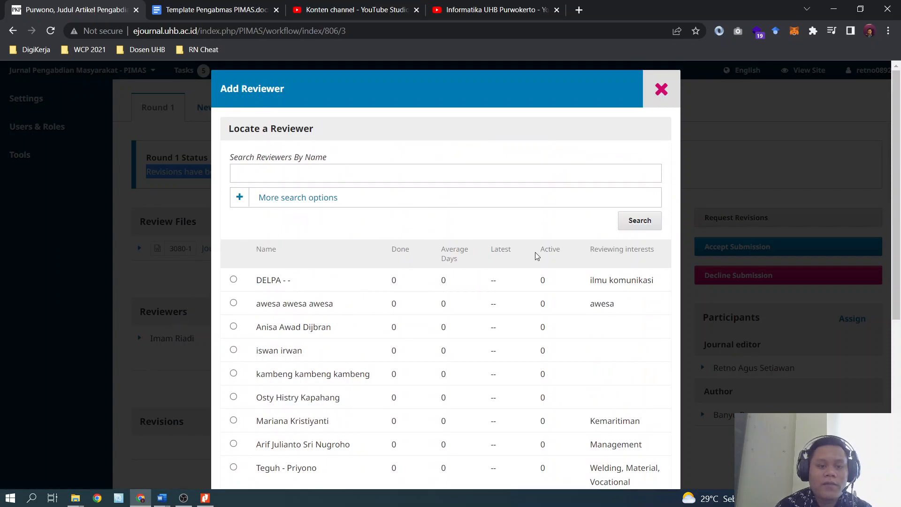
{"action": "left_click", "coordinate": [659, 95]}
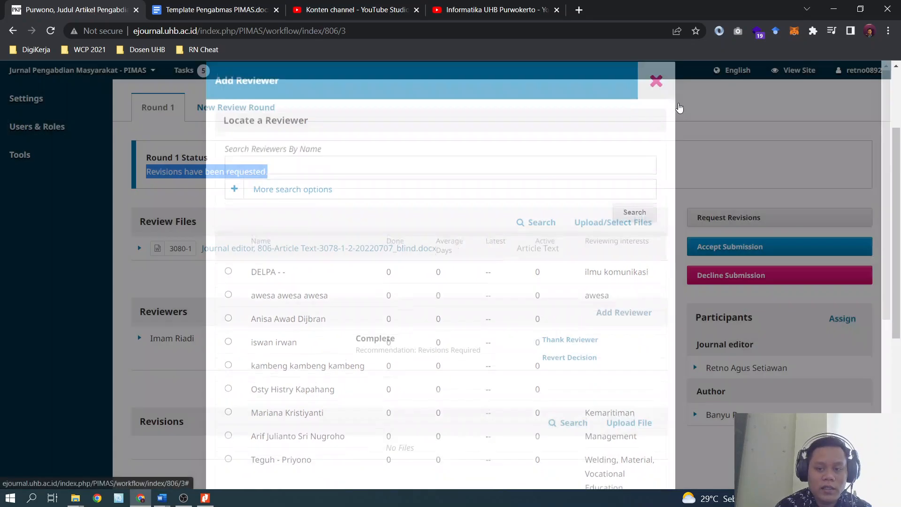
Look over the submission's review page and return to the submissions list to check the submission's status
{"action": "scroll", "coordinate": [466, 389], "scroll_direction": "down", "scroll_amount": 2}
{"action": "scroll", "coordinate": [455, 332], "scroll_direction": "up", "scroll_amount": 4}
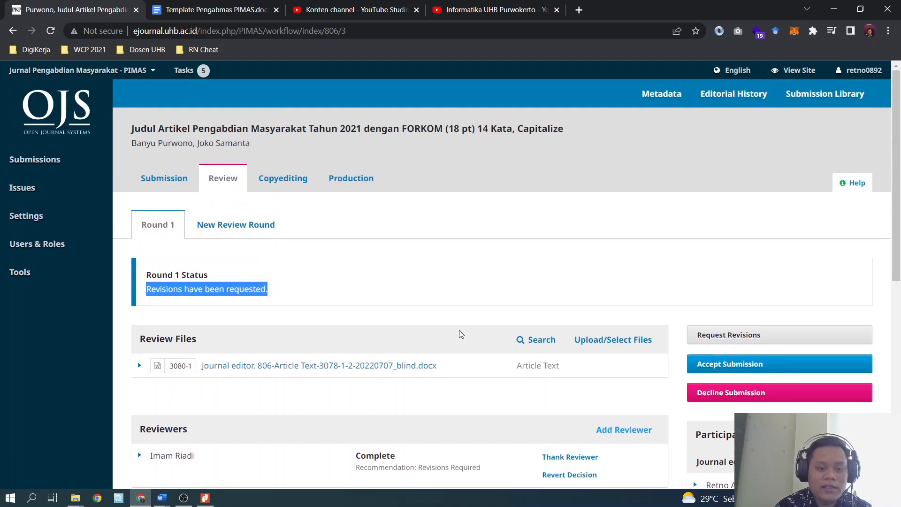
{"action": "left_click", "coordinate": [385, 222]}
{"action": "scroll", "coordinate": [429, 342], "scroll_direction": "down", "scroll_amount": 4}
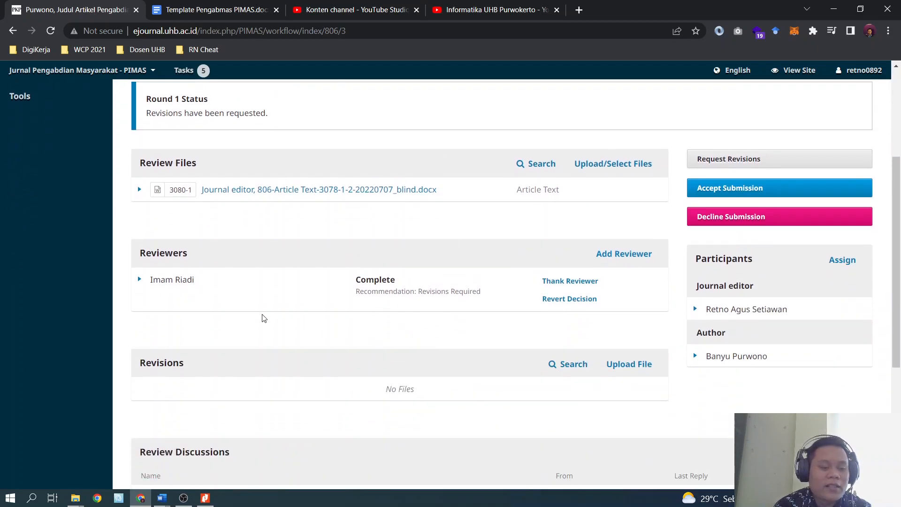
{"action": "scroll", "coordinate": [520, 316], "scroll_direction": "down", "scroll_amount": 4}
{"action": "scroll", "coordinate": [519, 316], "scroll_direction": "up", "scroll_amount": 7}
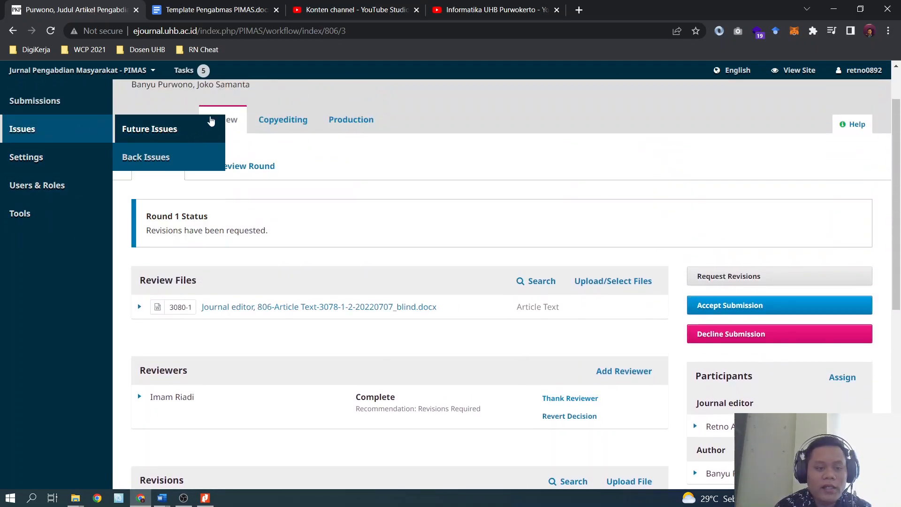
{"action": "left_click", "coordinate": [158, 121]}
{"action": "left_click", "coordinate": [43, 162]}
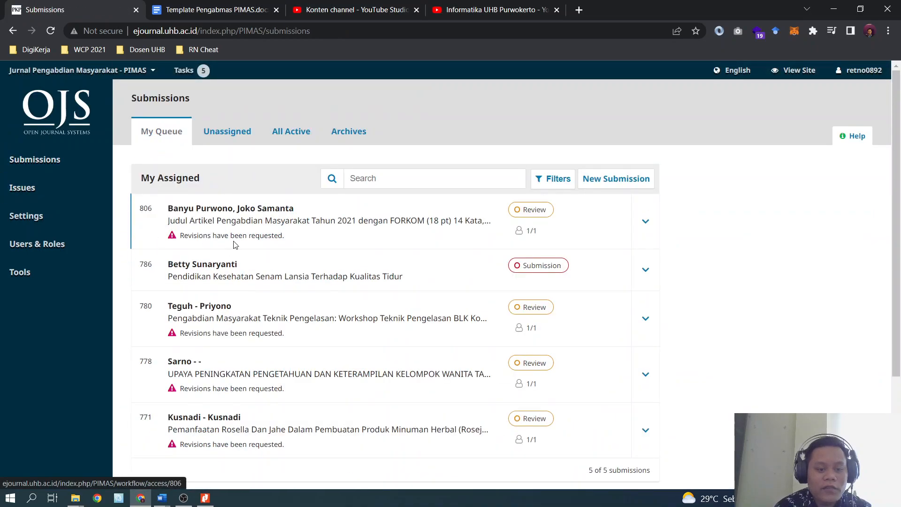